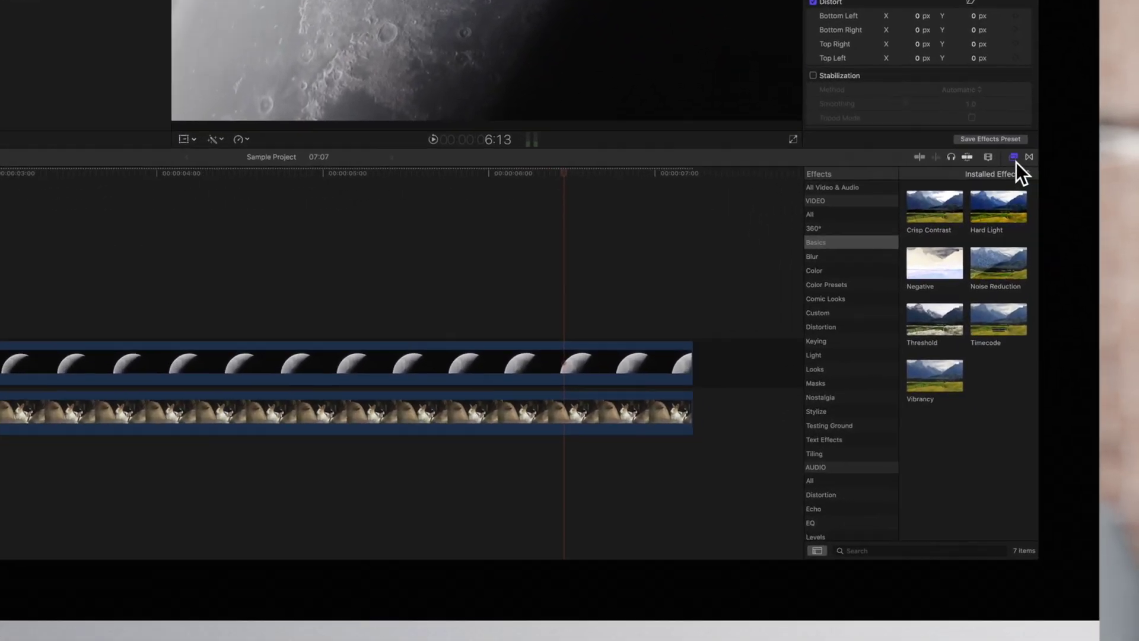
Step: Apply a Shape Mask from the Masks effects to the moon timelapse clip
left_click(1004, 116)
left_click(1005, 116)
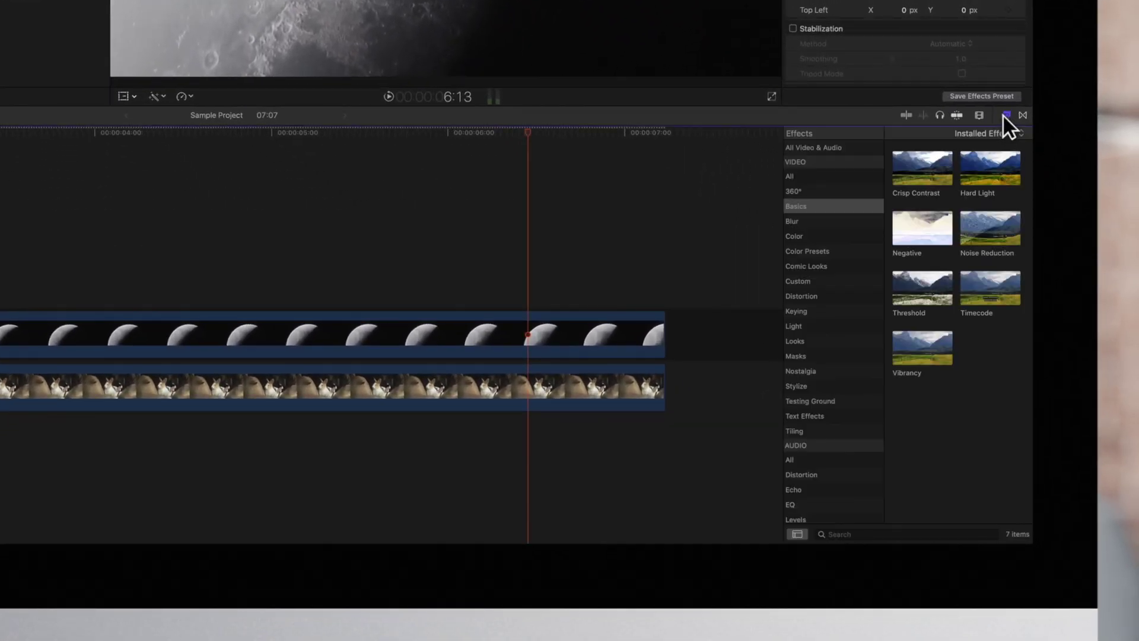
left_click(829, 356)
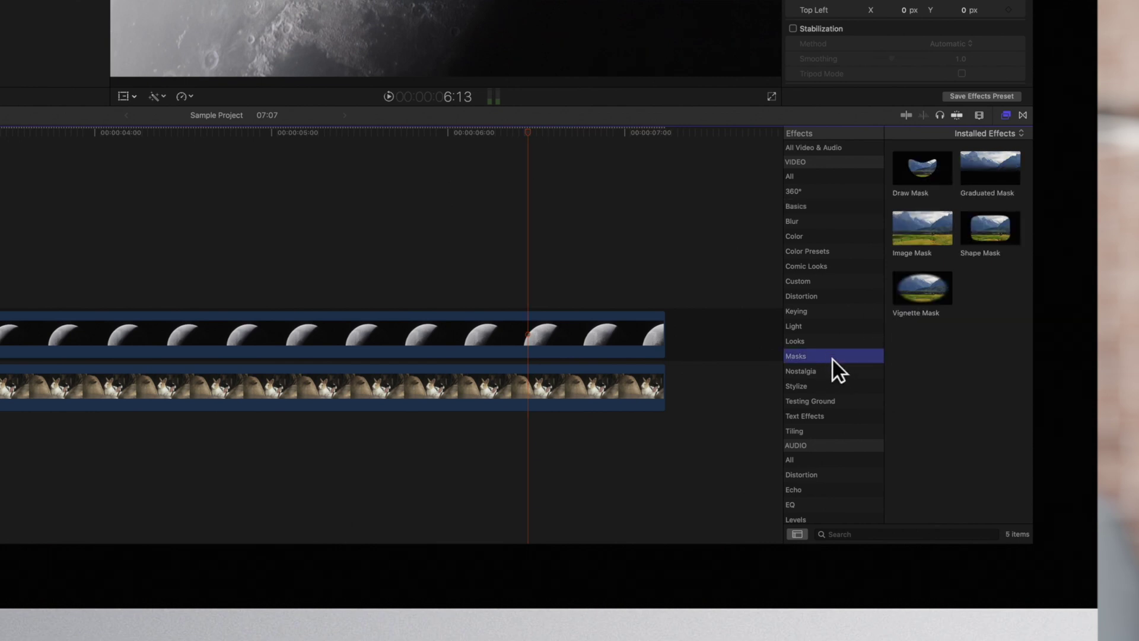
left_click_drag(988, 229, 508, 324)
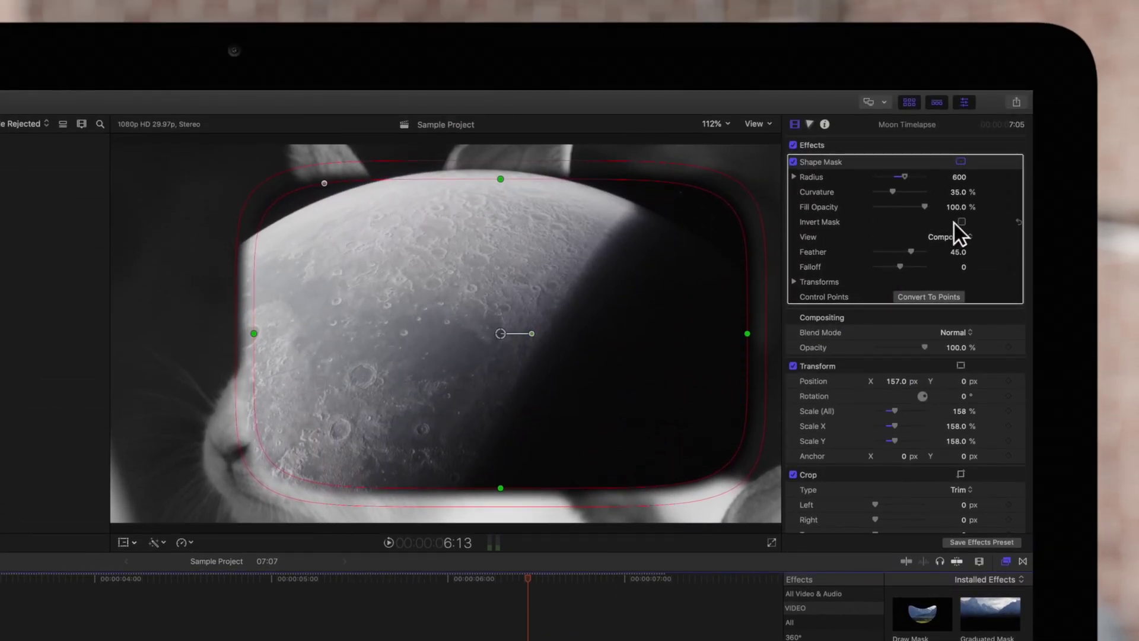
Step: Invert the shape mask, round it to 100% curvature, shift it left and enlarge it into an oval
left_click(962, 222)
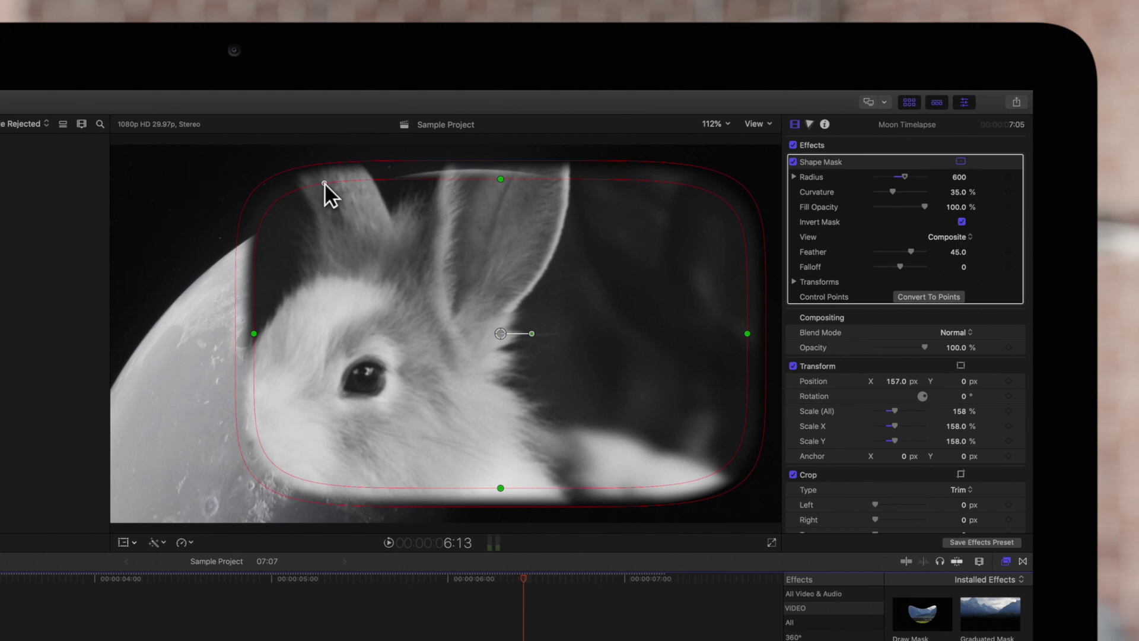
left_click_drag(324, 182, 408, 191)
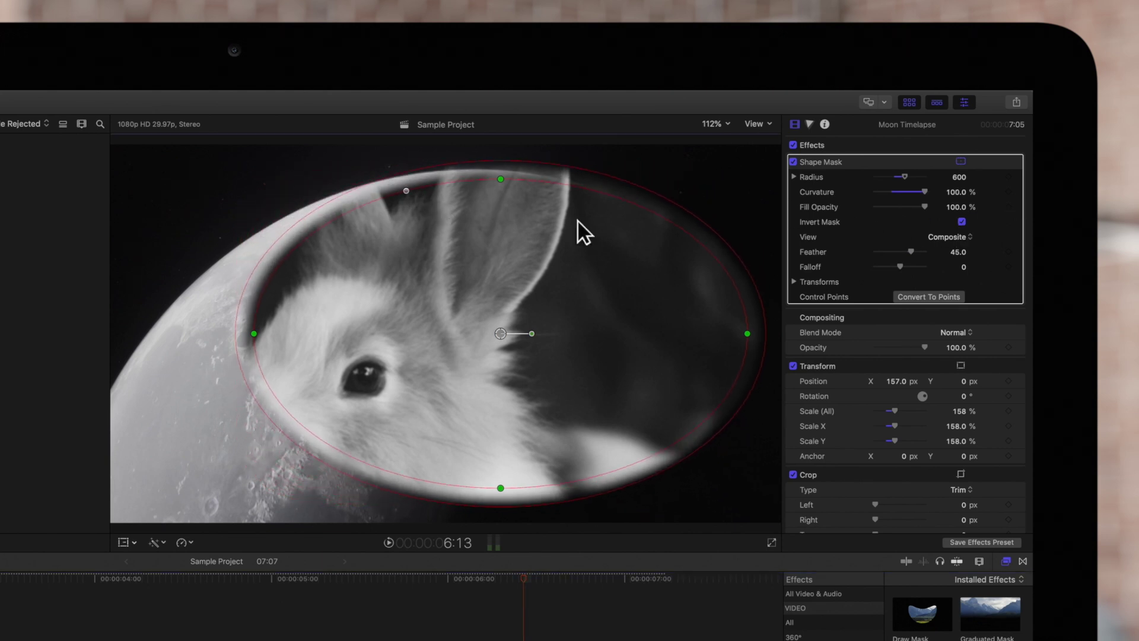
left_click_drag(500, 334, 448, 337)
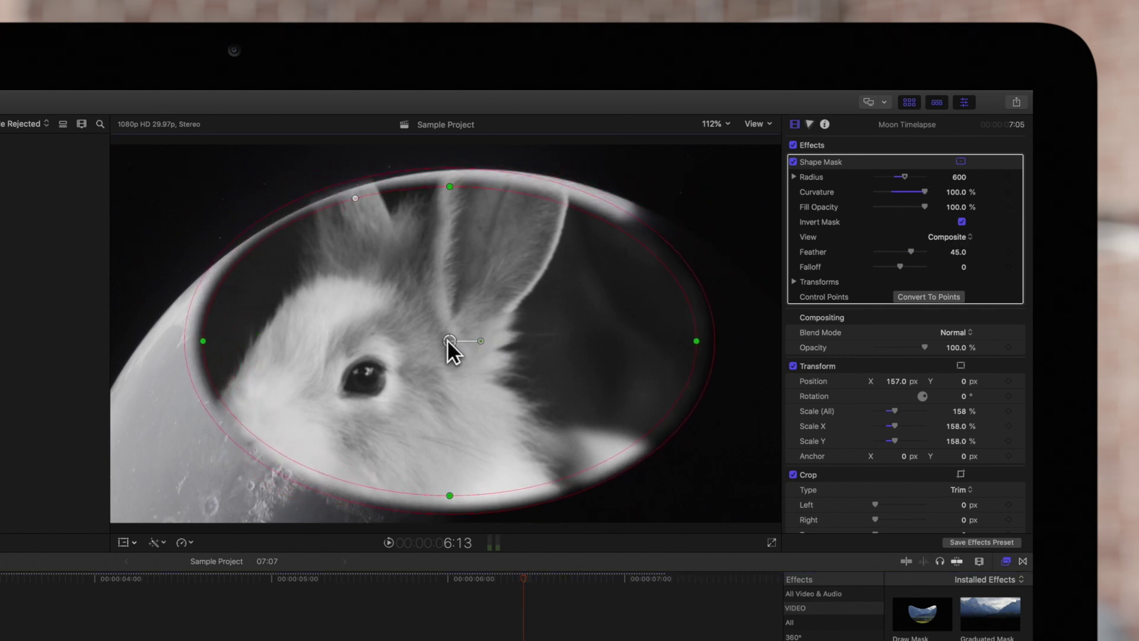
left_click_drag(203, 337, 161, 340)
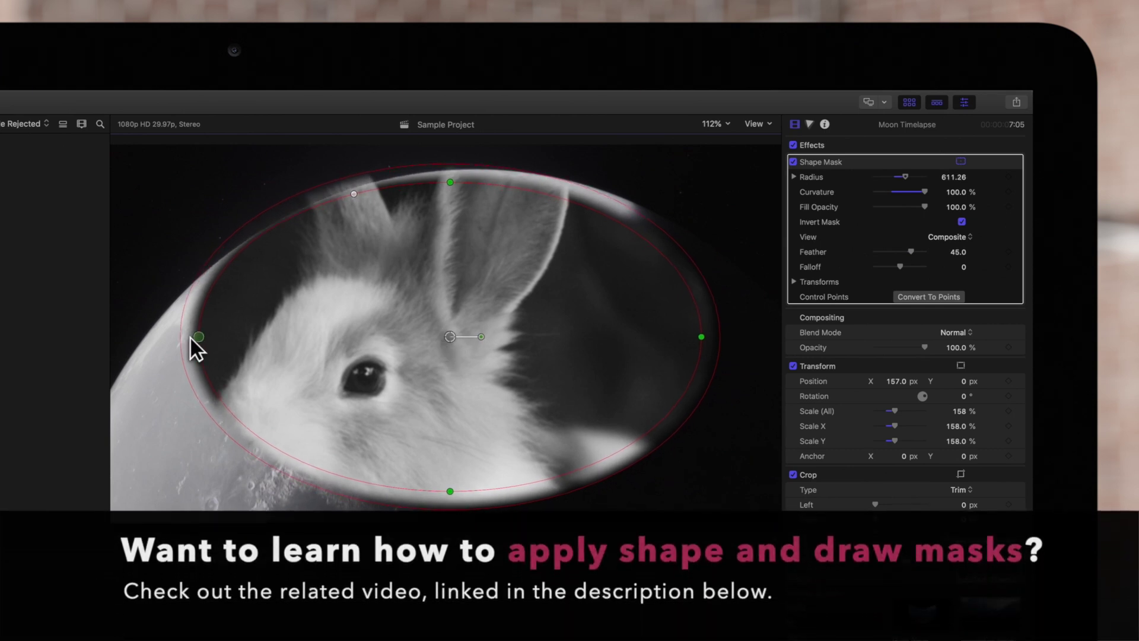
left_click_drag(450, 494, 454, 579)
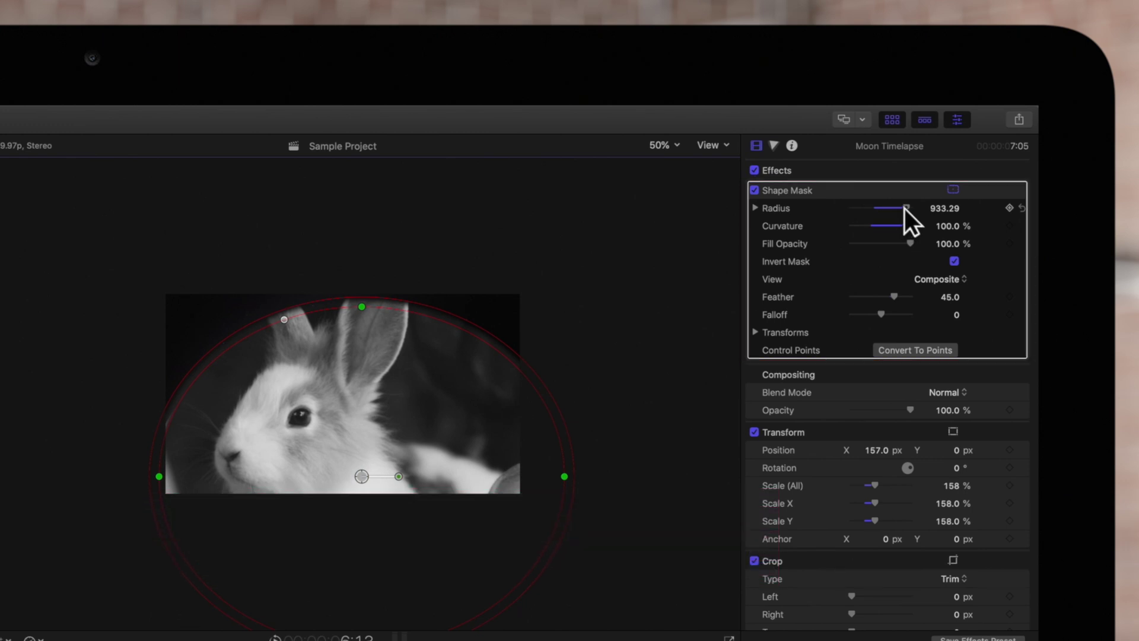
Step: Set mask radius to 1000 (Y 752), keep curvature and fill at 100%, and uninvert it
mouse_move(906, 208)
left_mouse_down()
mouse_move(891, 211)
mouse_move(911, 210)
left_mouse_up()
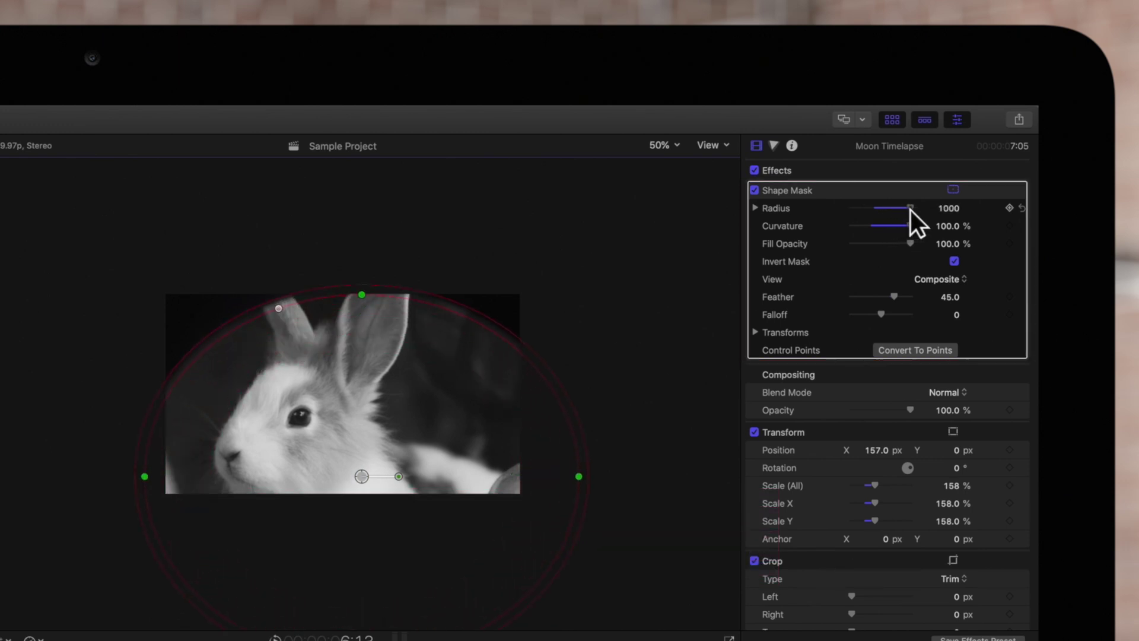
left_click(756, 209)
mouse_move(908, 226)
left_mouse_down()
mouse_move(885, 226)
mouse_move(912, 228)
mouse_move(883, 245)
mouse_move(896, 244)
left_mouse_up()
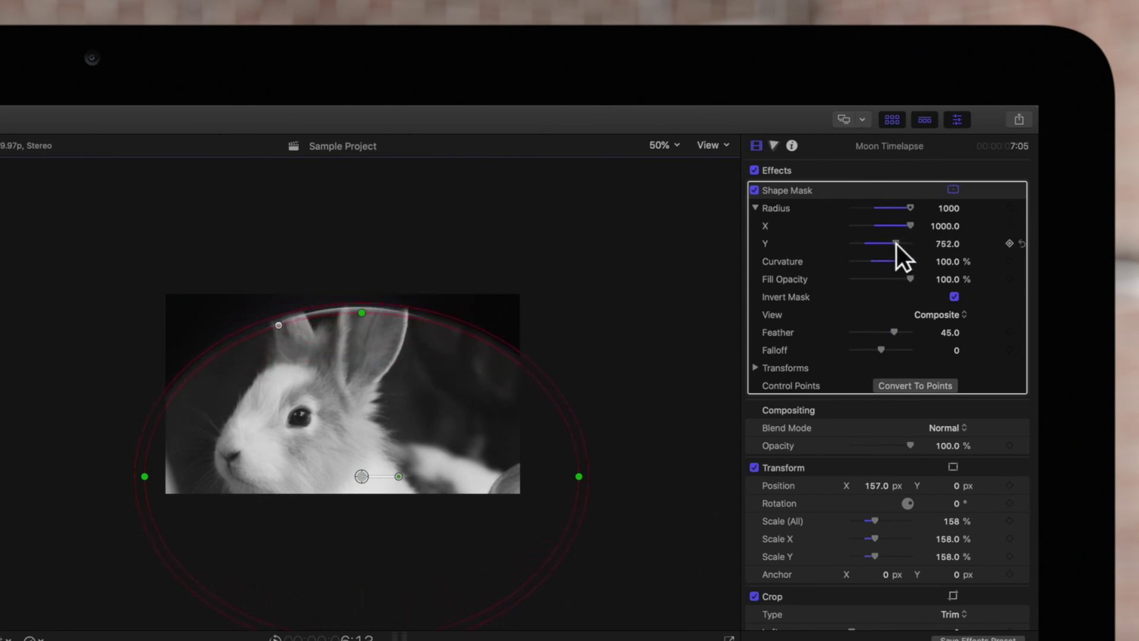
mouse_move(899, 261)
left_mouse_down()
mouse_move(845, 261)
mouse_move(918, 265)
left_mouse_up()
mouse_move(911, 275)
left_mouse_down()
mouse_move(871, 275)
mouse_move(919, 280)
left_mouse_up()
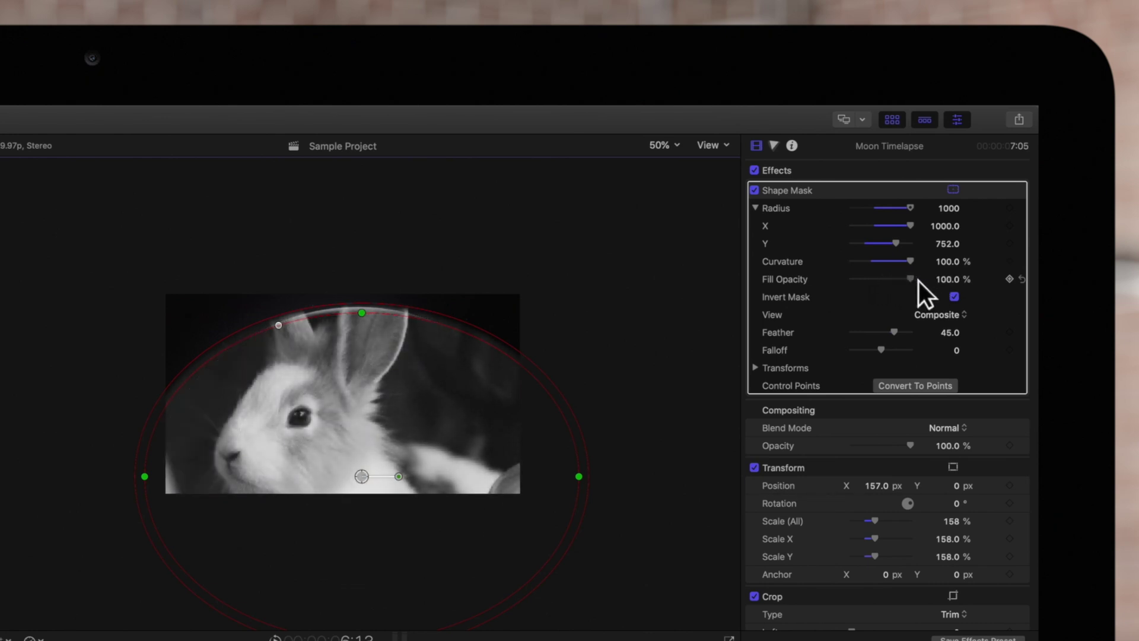
left_click(955, 298)
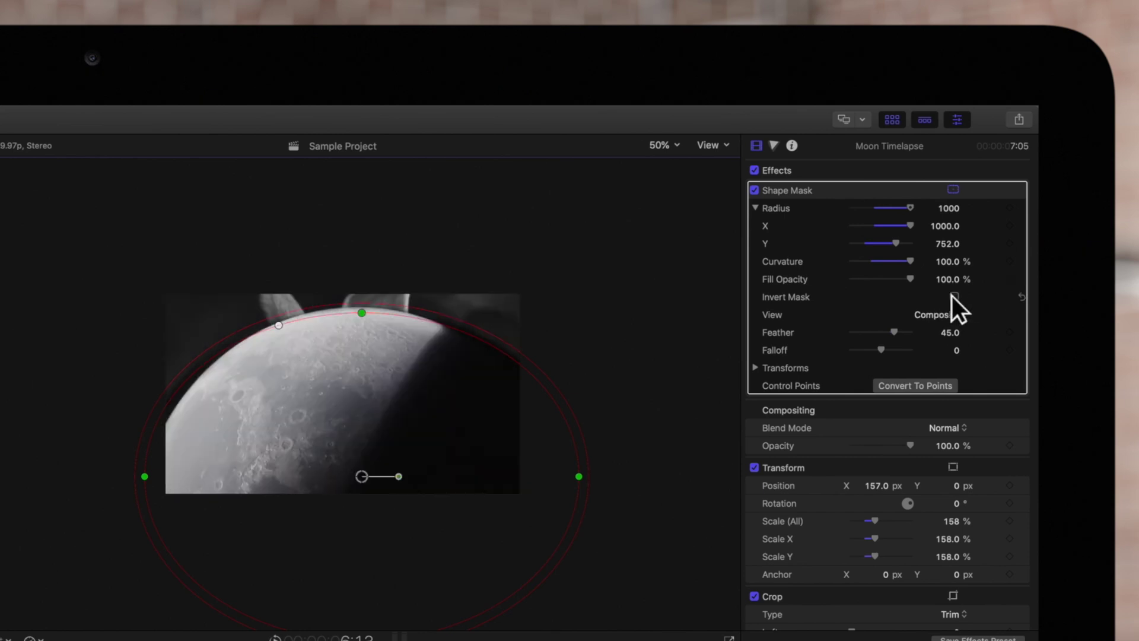
left_click(953, 298)
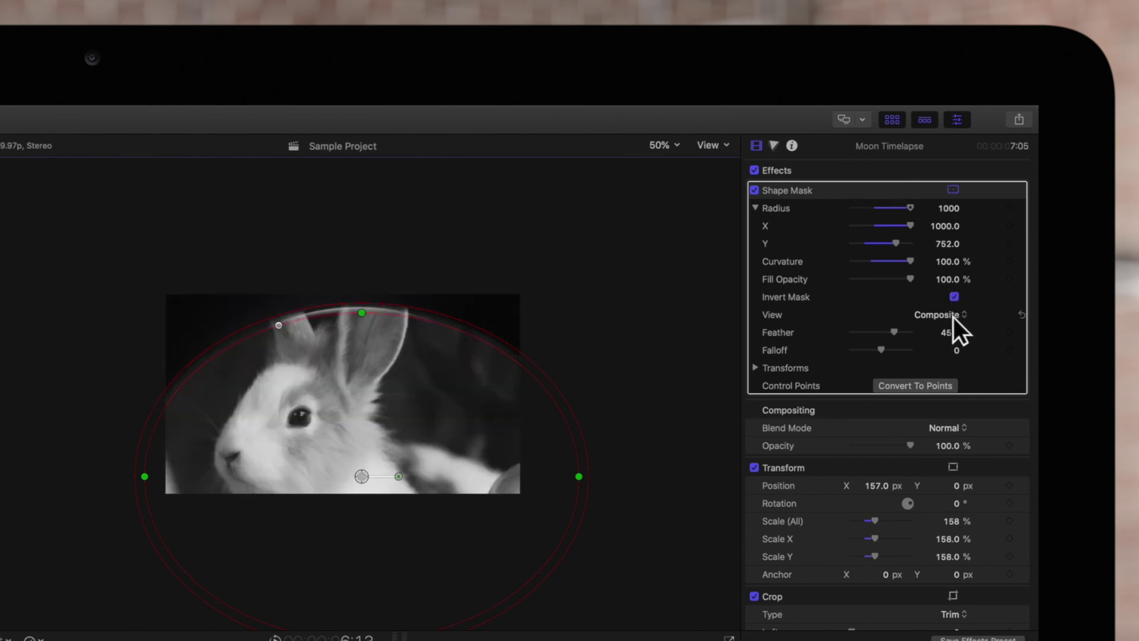
left_click(953, 318)
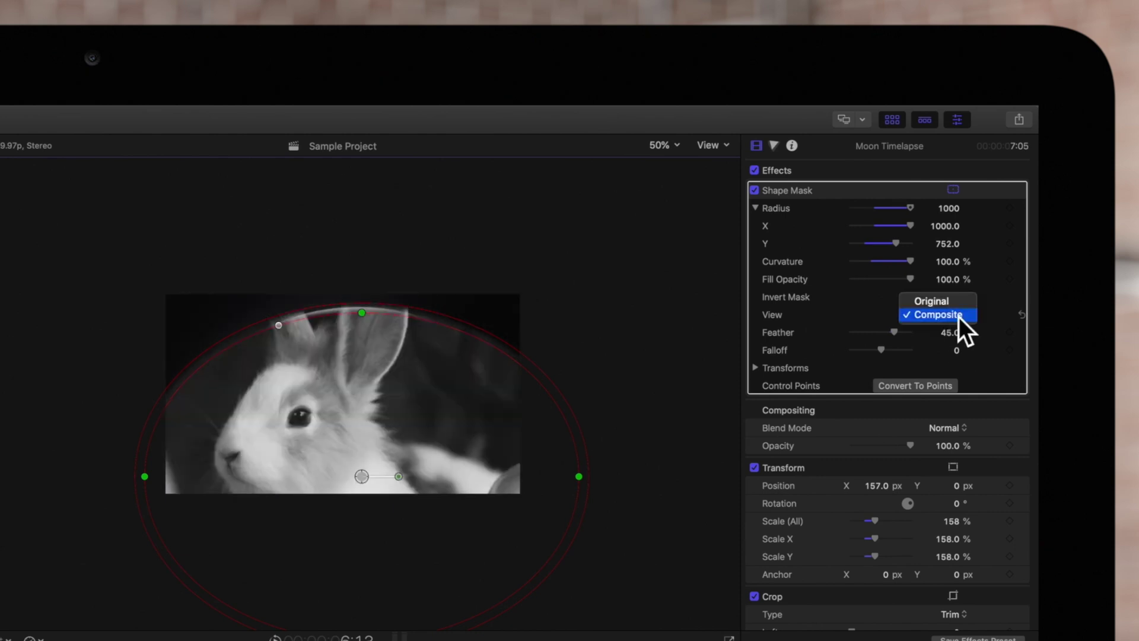
left_click(959, 309)
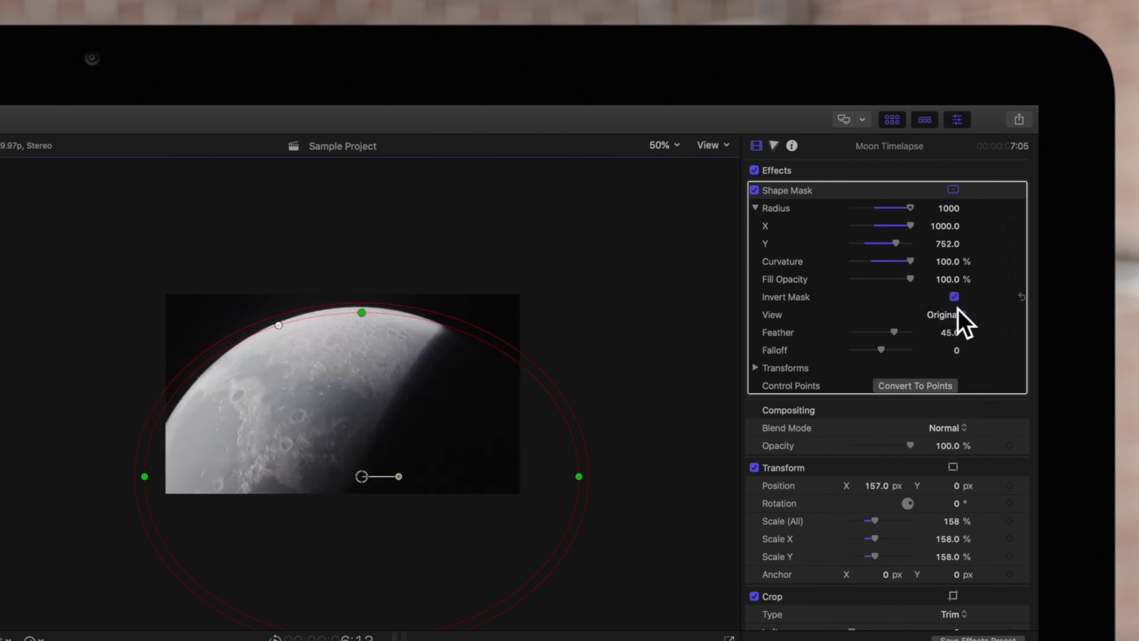
left_click(957, 309)
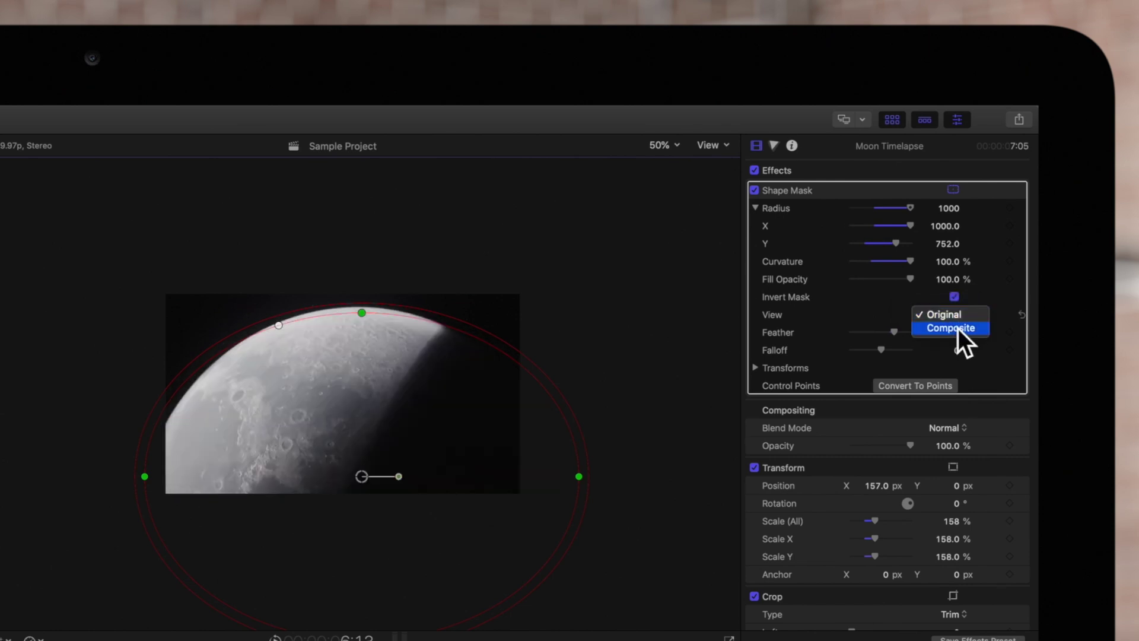
left_click(950, 328)
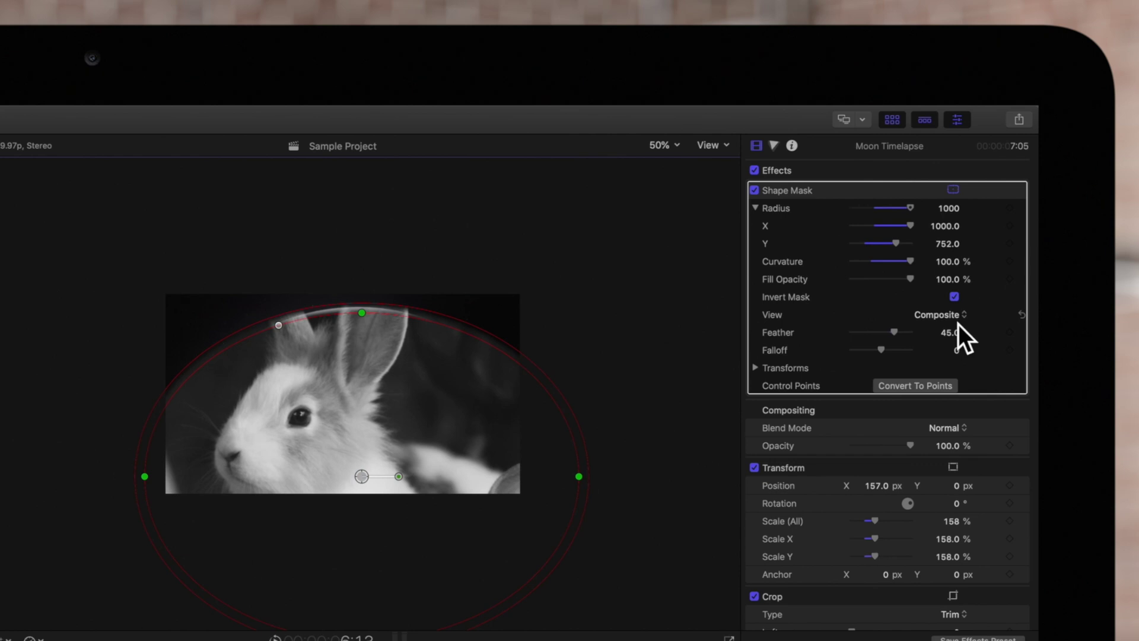
mouse_move(904, 336)
left_mouse_down()
mouse_move(928, 339)
mouse_move(910, 341)
left_mouse_up()
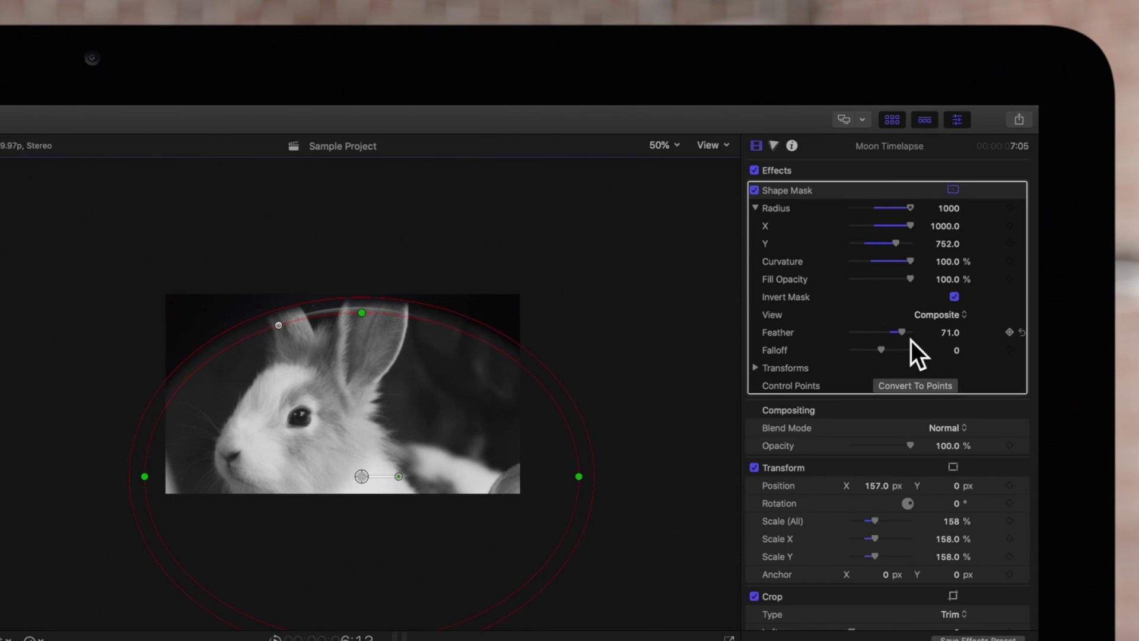
Step: Set the shape mask's Falloff to 12.0 and show its transform settings
mouse_move(883, 349)
left_mouse_down()
mouse_move(931, 358)
mouse_move(842, 357)
left_mouse_up()
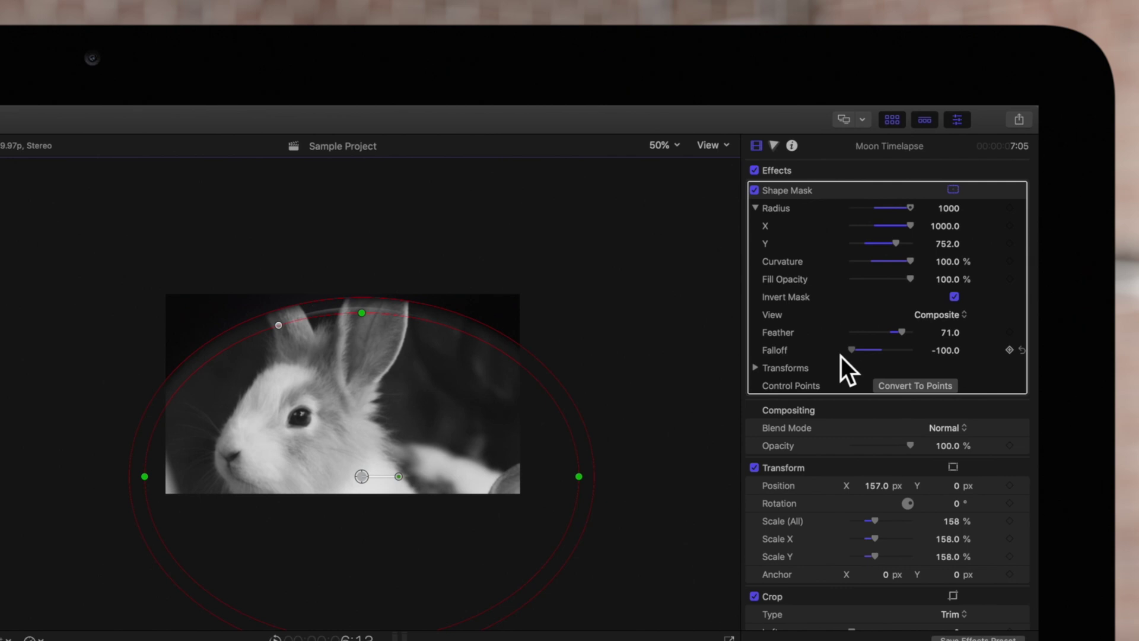
left_click_drag(842, 356, 891, 361)
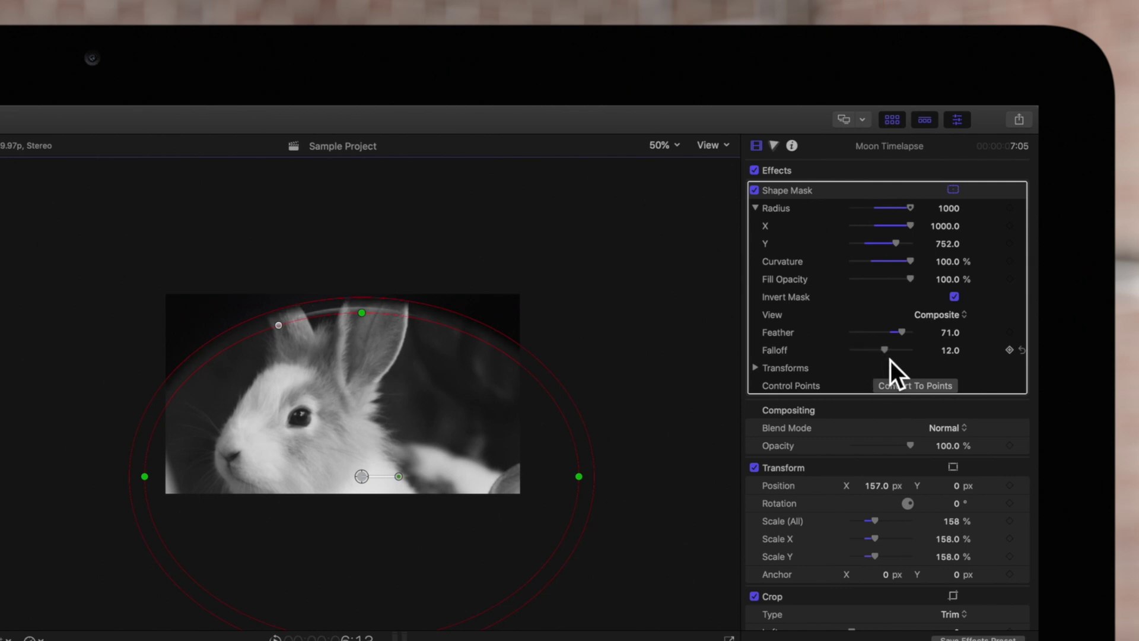
left_click(756, 367)
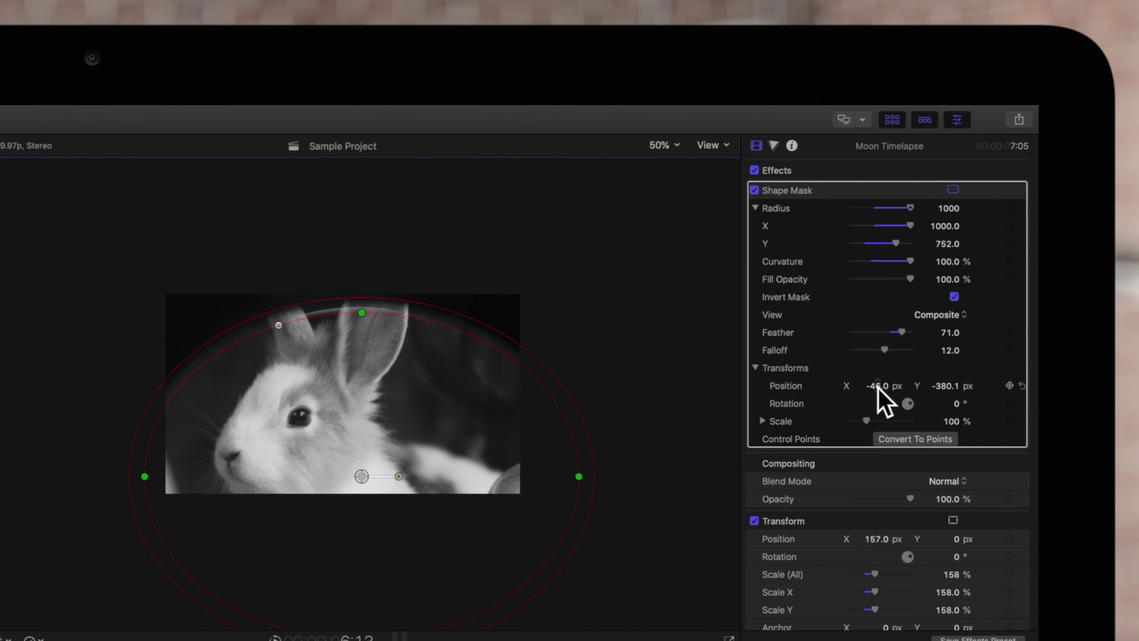
Step: Place the mask at -73/-385.1, rotate it -359.5°, scale 92%, and request Convert To Points
mouse_move(879, 387)
left_mouse_down()
mouse_move(847, 388)
mouse_move(954, 391)
mouse_move(866, 424)
left_mouse_up()
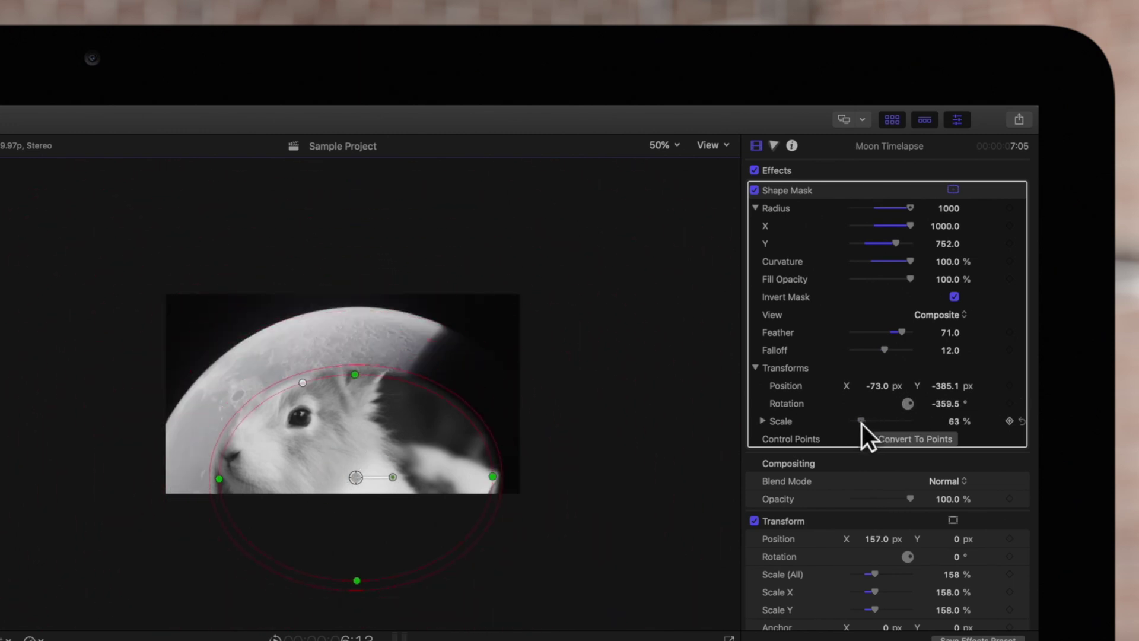
left_click(891, 436)
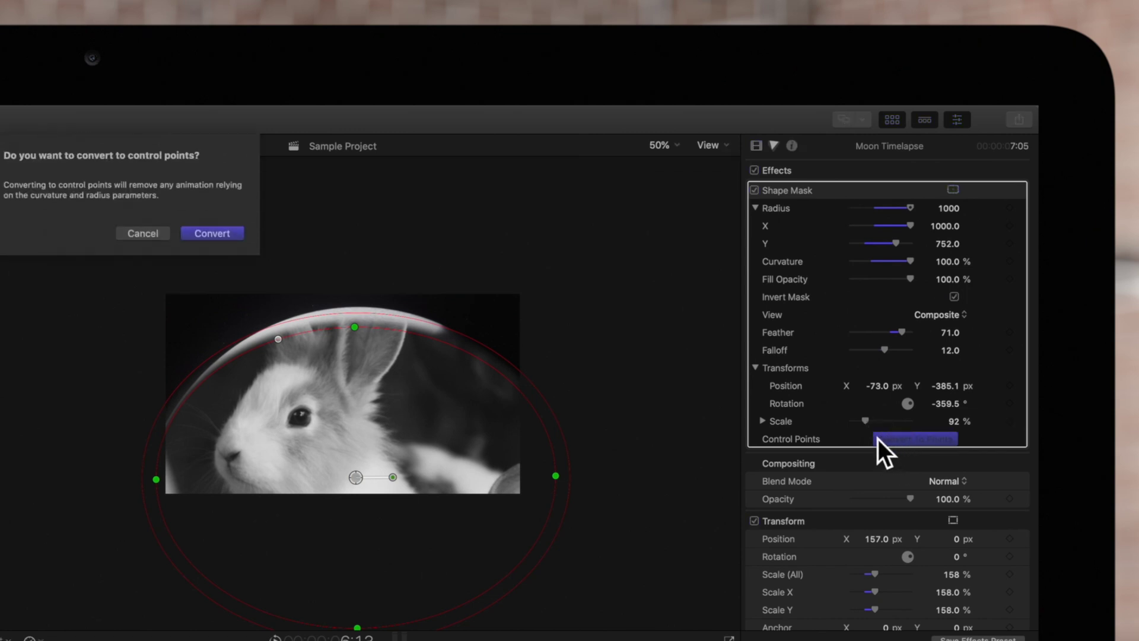
Step: Confirm conversion of the shape mask into a Bezier draw mask
left_click(217, 233)
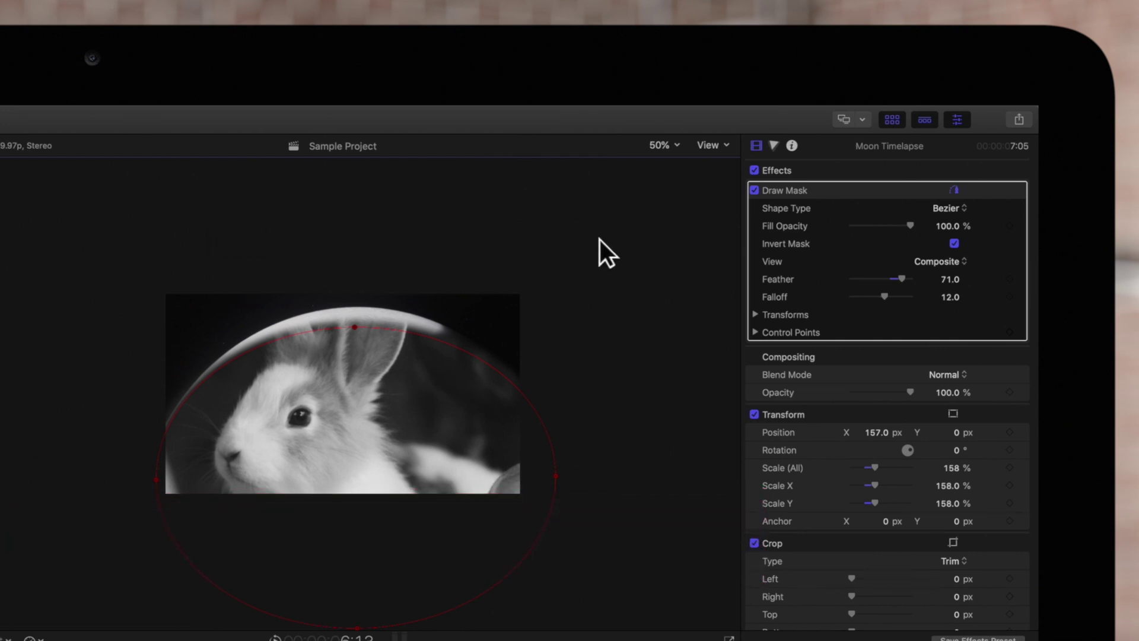
Step: Try Linear, Bezier and B-Spline draw mask shape types, settling on Linear
mouse_move(891, 209)
left_click(966, 214)
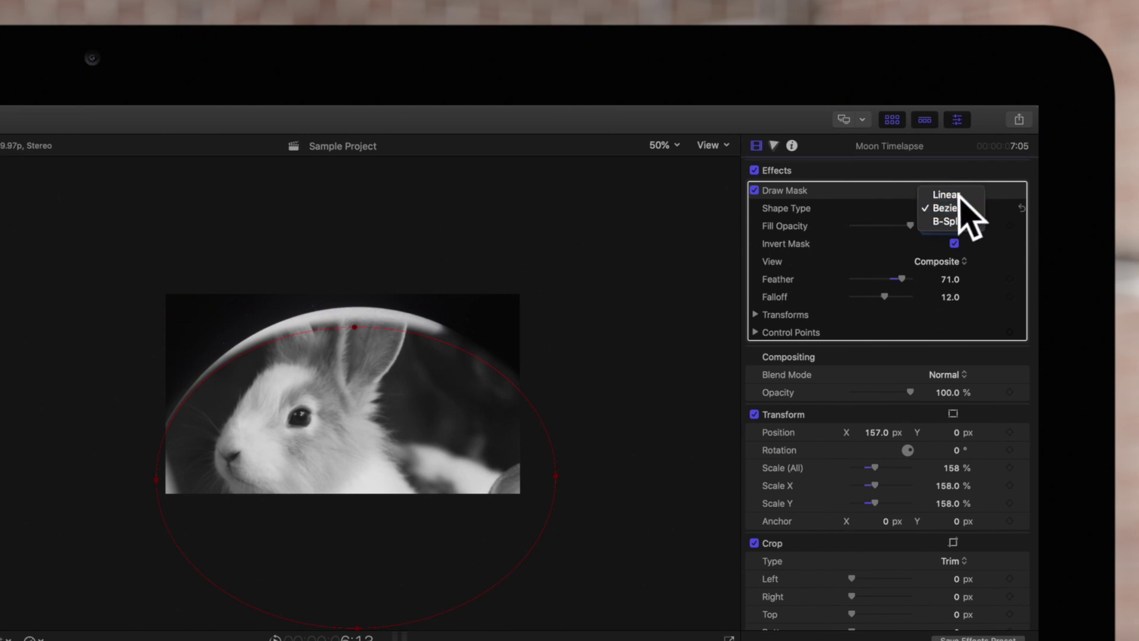
left_click(962, 195)
left_click(966, 211)
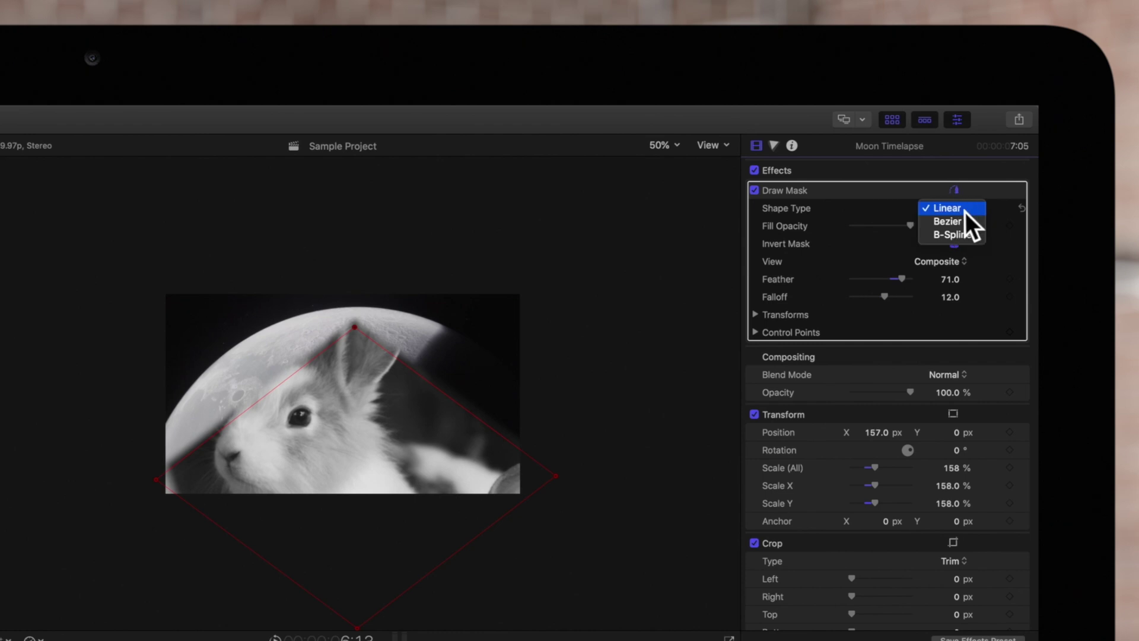
left_click(968, 223)
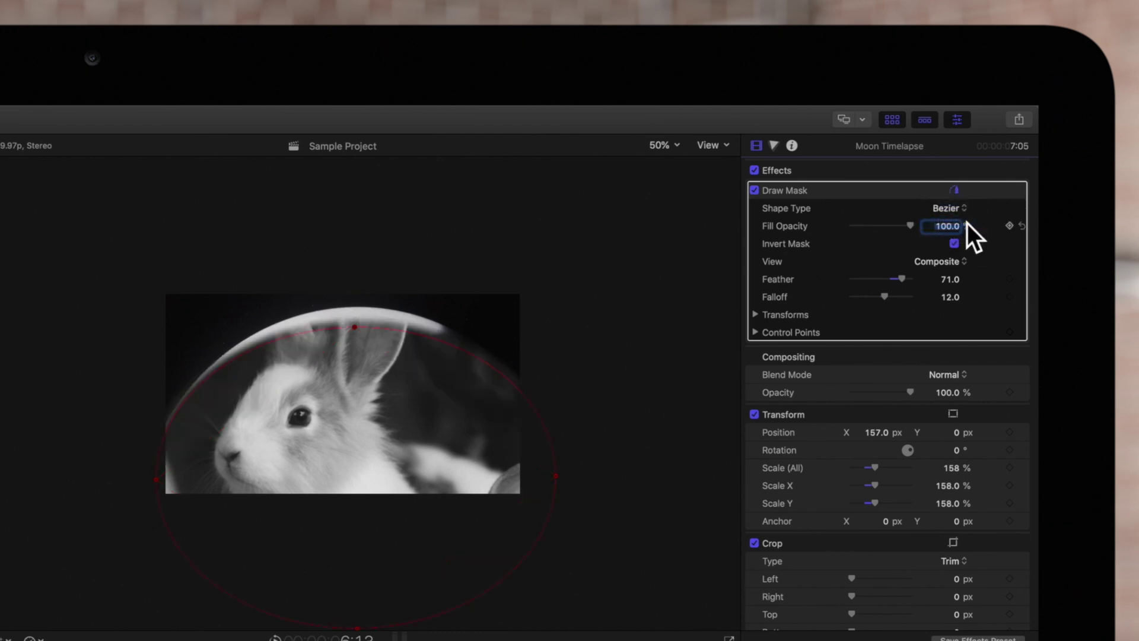
left_click(960, 215)
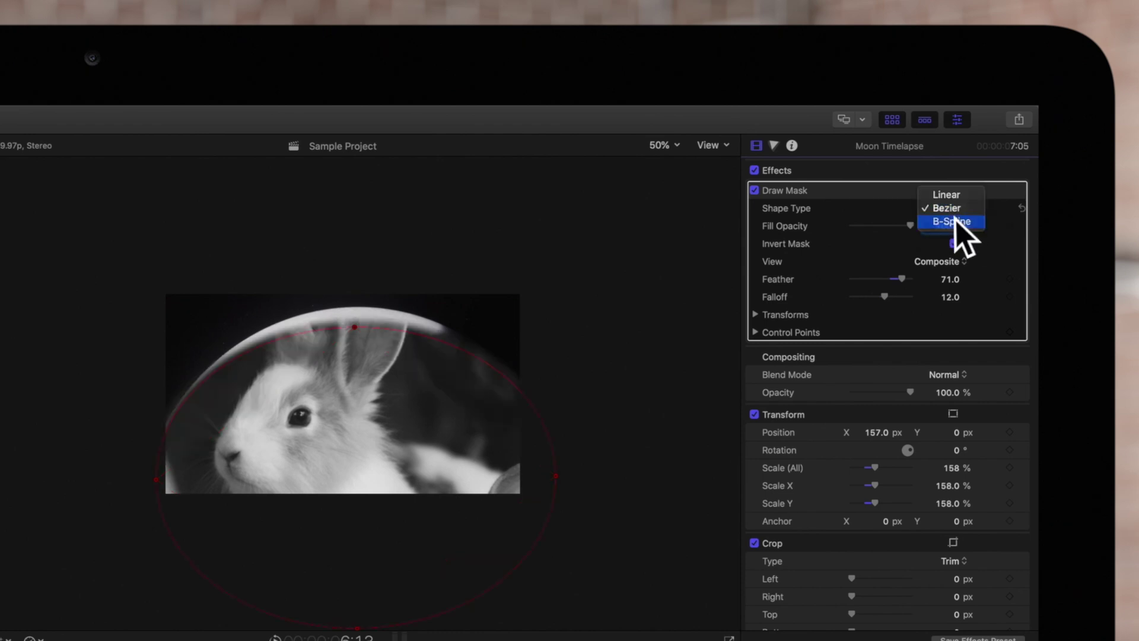
left_click(959, 223)
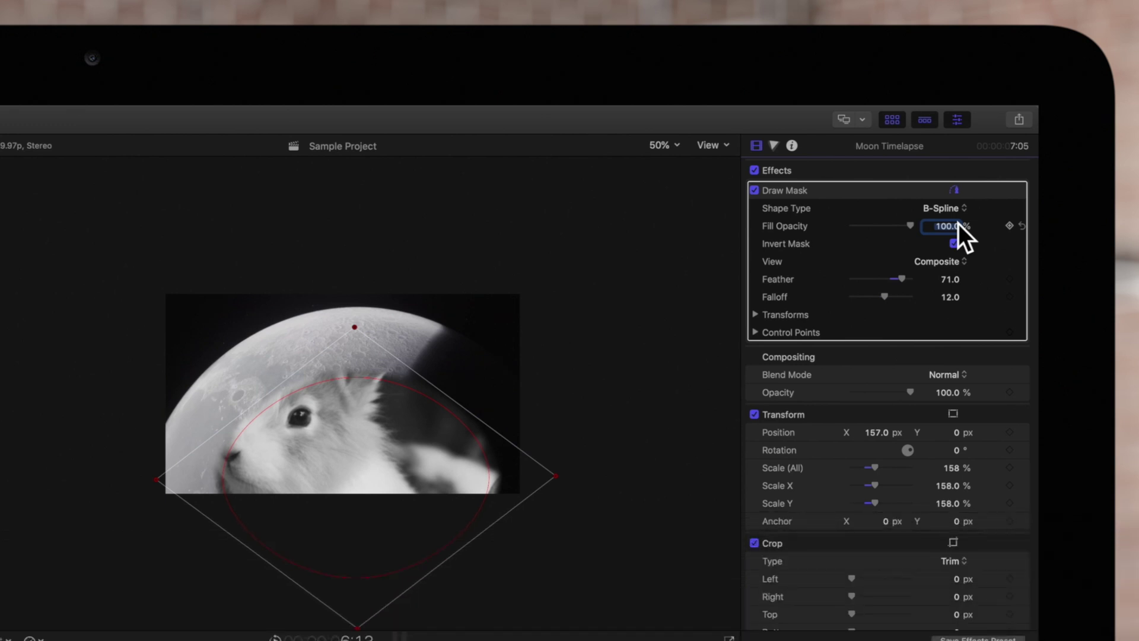
left_click(959, 216)
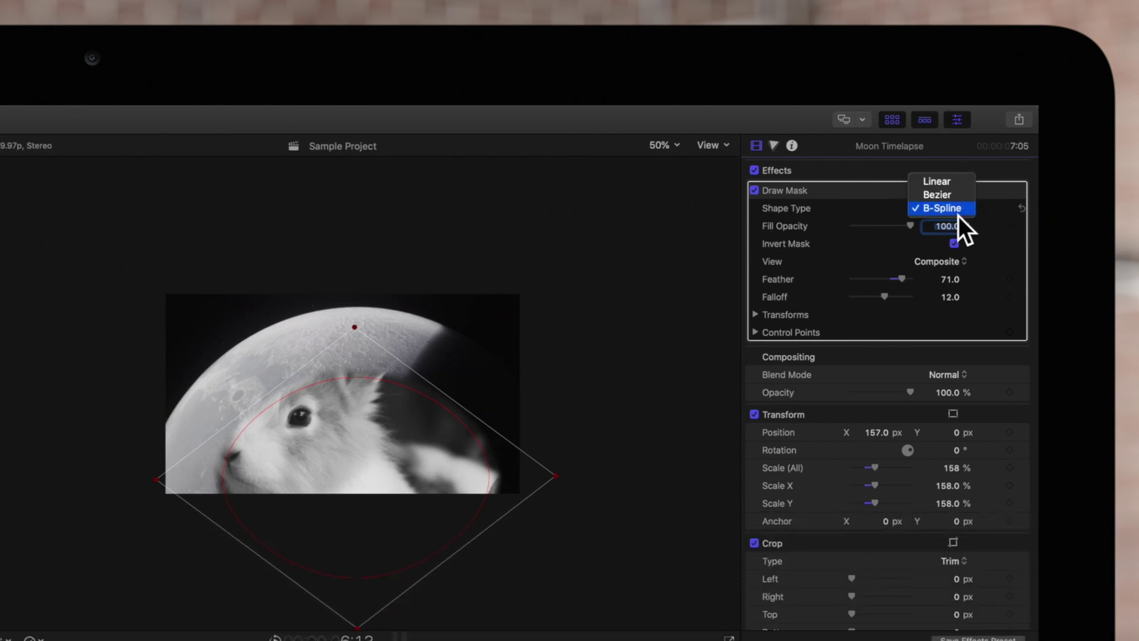
left_click(950, 187)
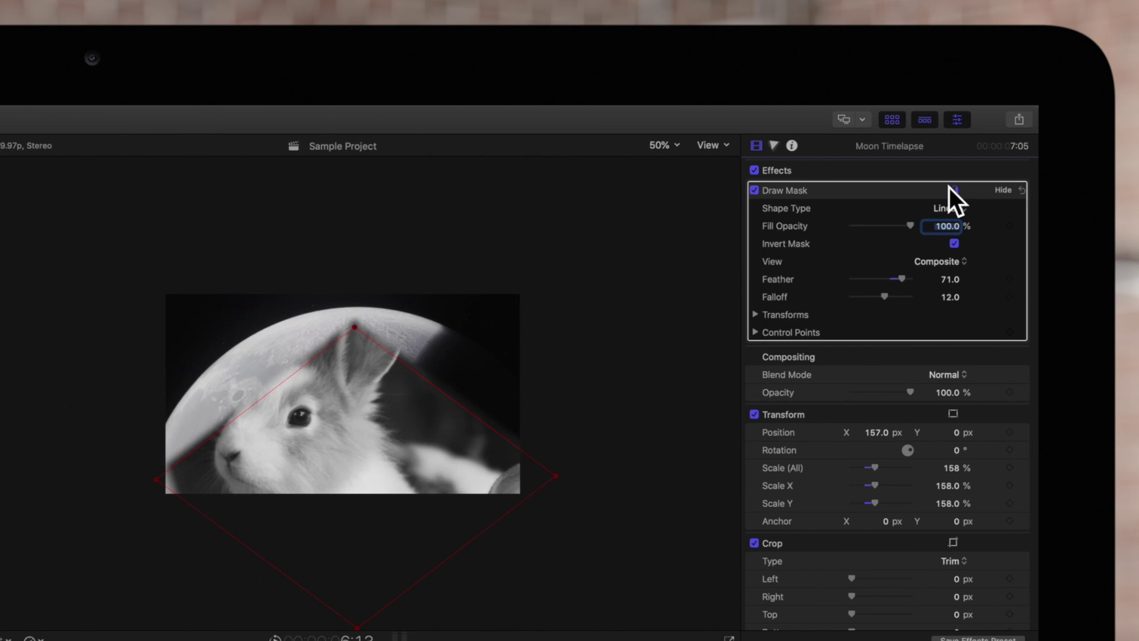
Step: Set control Point 1 X to -974.4 and Point 2 X to 18.0
left_click(755, 331)
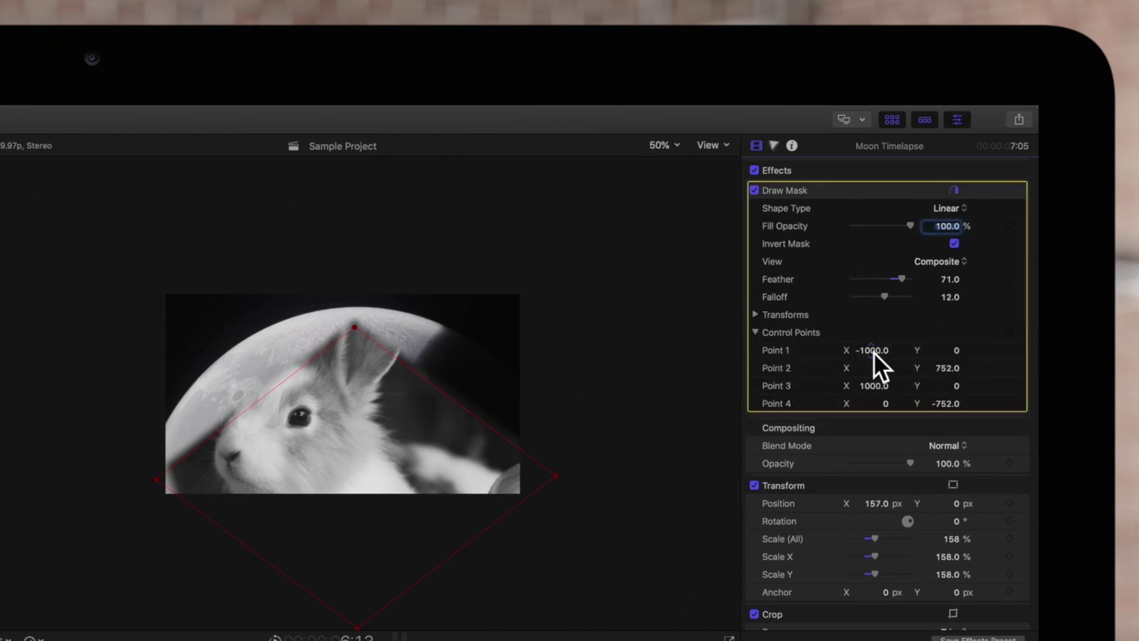
left_click_drag(873, 350, 874, 353)
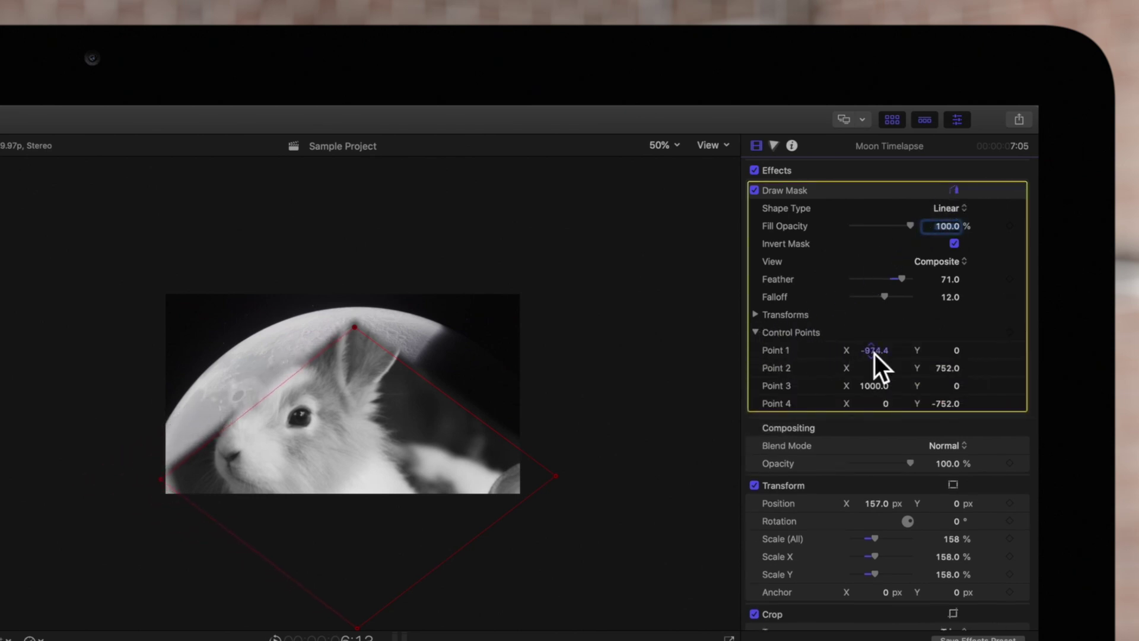
left_click_drag(886, 368, 917, 369)
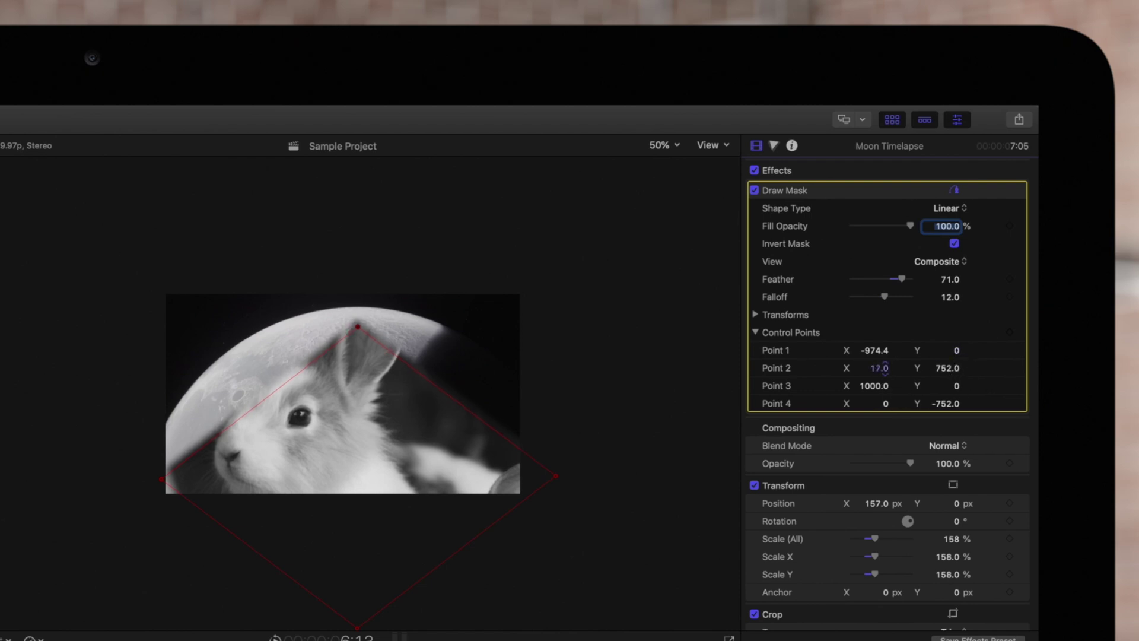
mouse_move(876, 368)
left_mouse_down()
mouse_move(926, 384)
mouse_move(926, 368)
left_mouse_up()
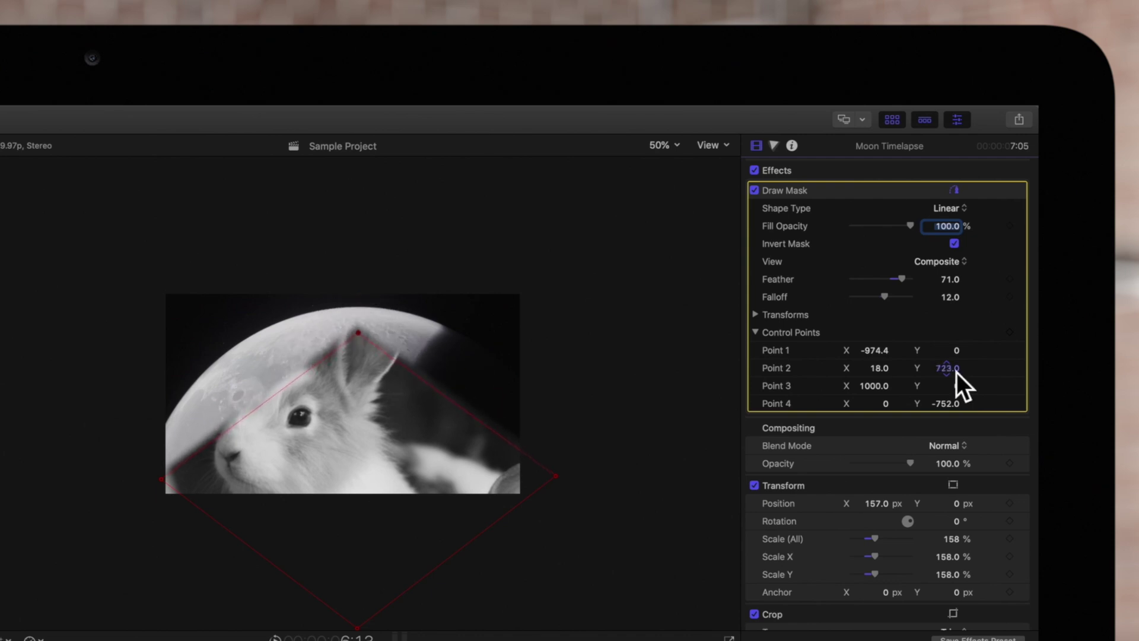